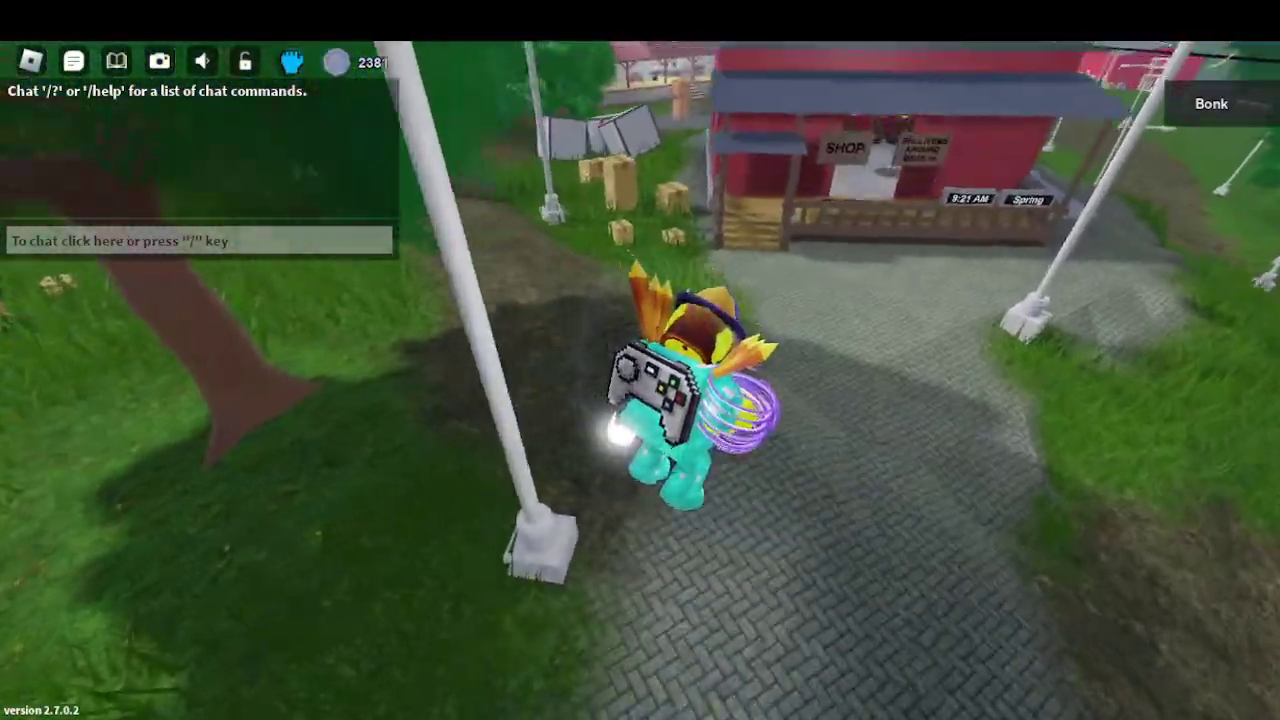
- Run and jump from the shop roof across the park onto the rooftop by the grey cube
{"action": "key", "text": "space"}
{"action": "key", "text": "w"}
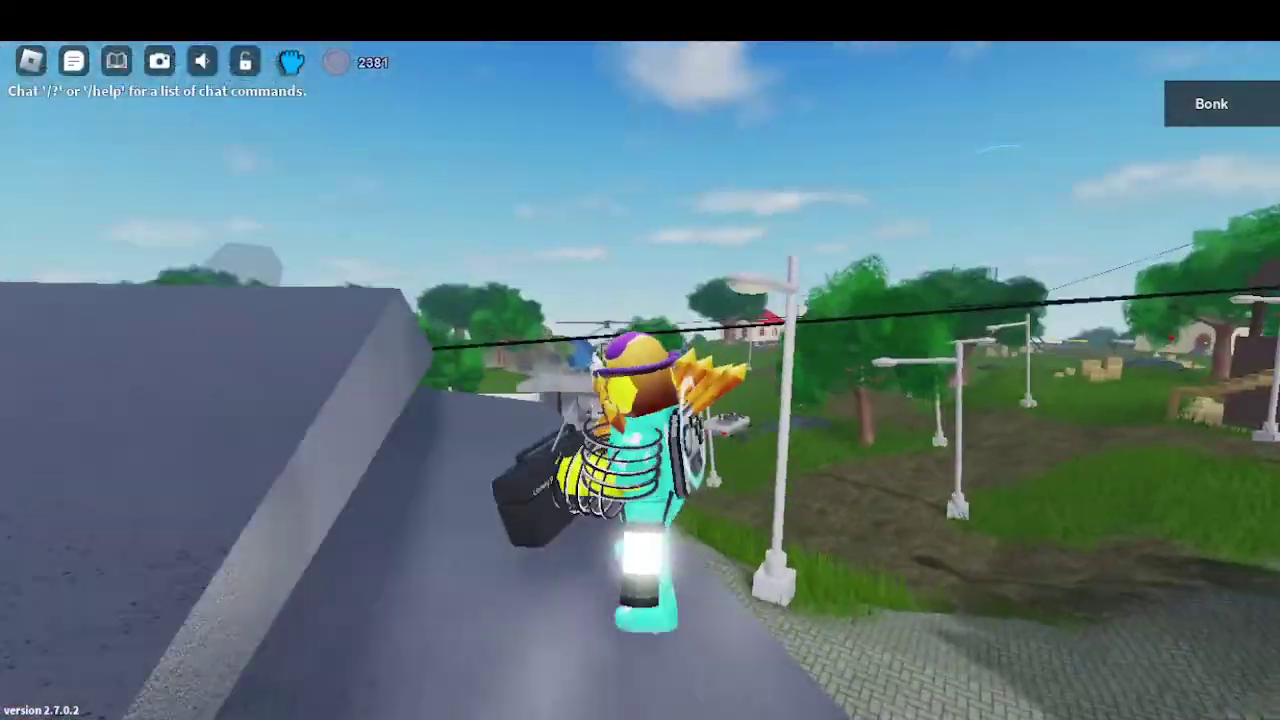
{"action": "key", "text": "w"}
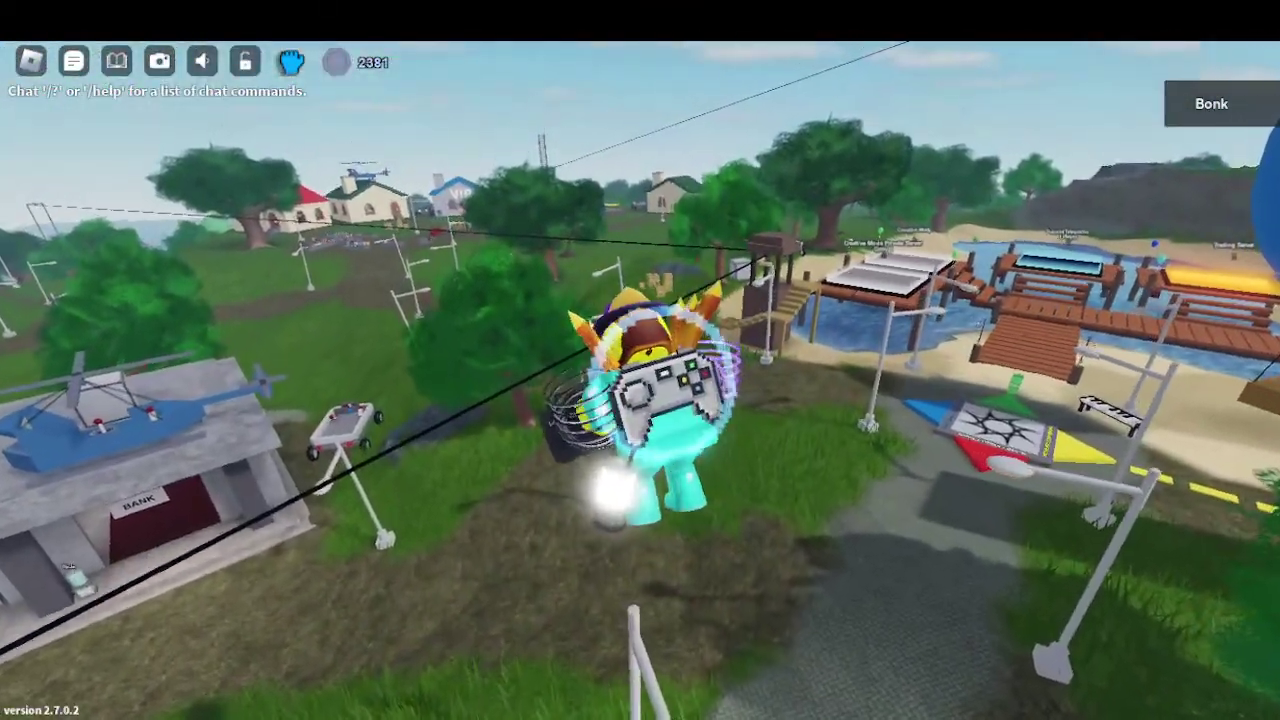
{"action": "key", "text": "w"}
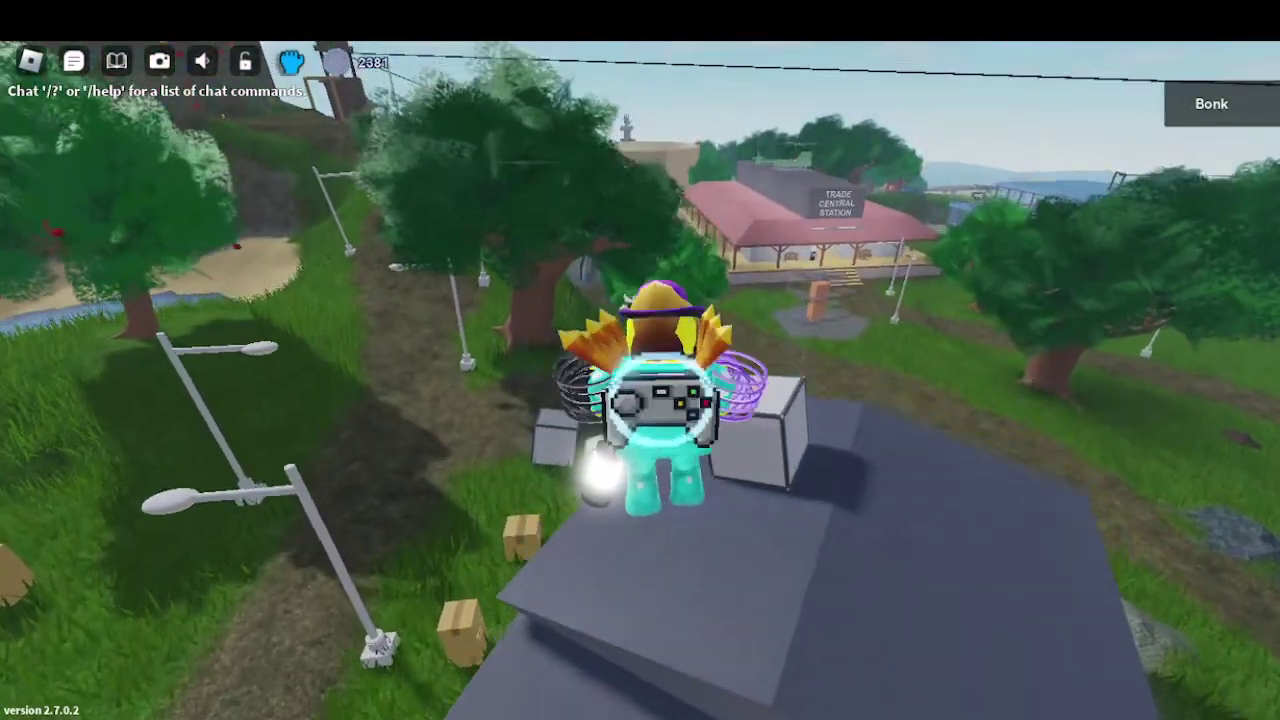
{"action": "key", "text": "space"}
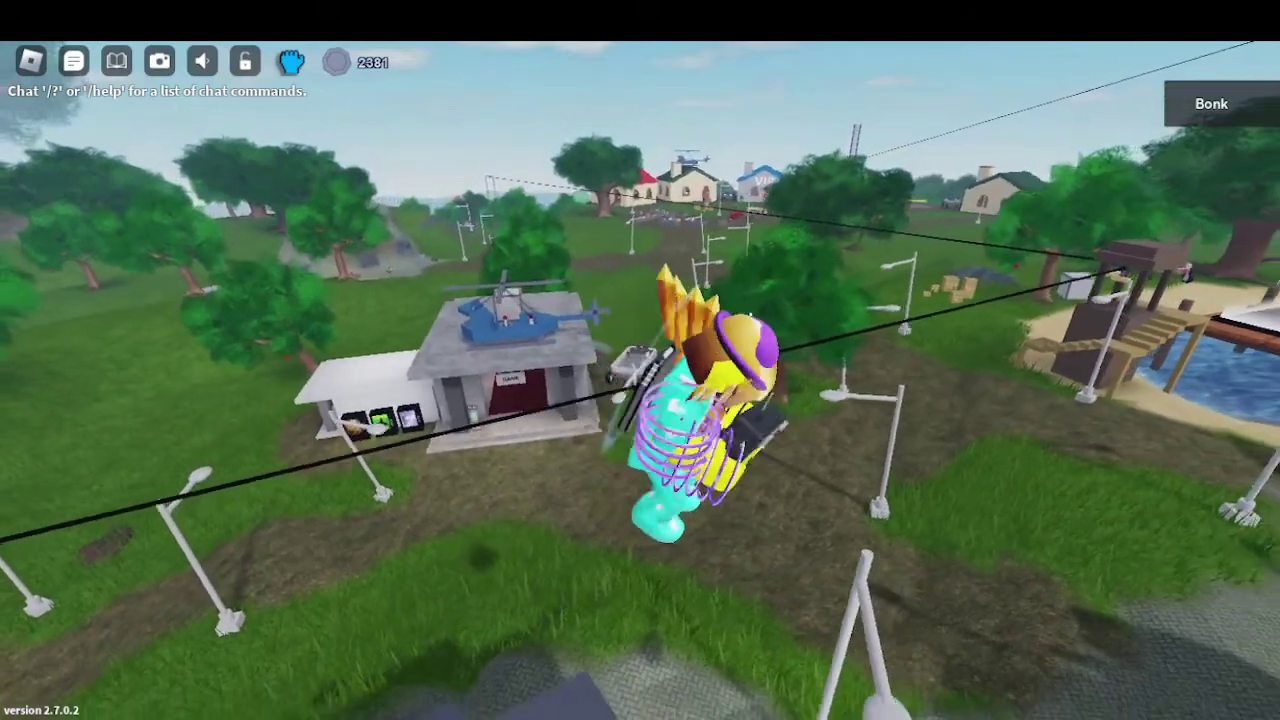
{"action": "key", "text": "w"}
{"action": "key", "text": "space"}
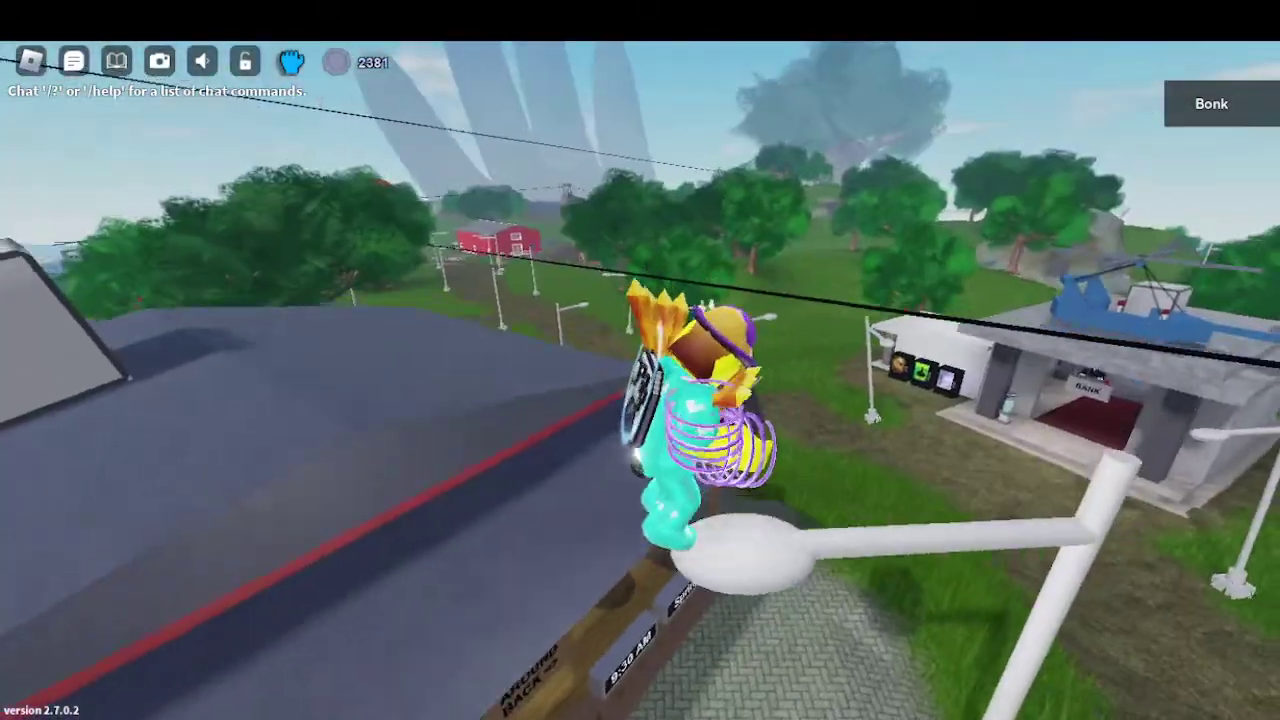
{"action": "key", "text": "space"}
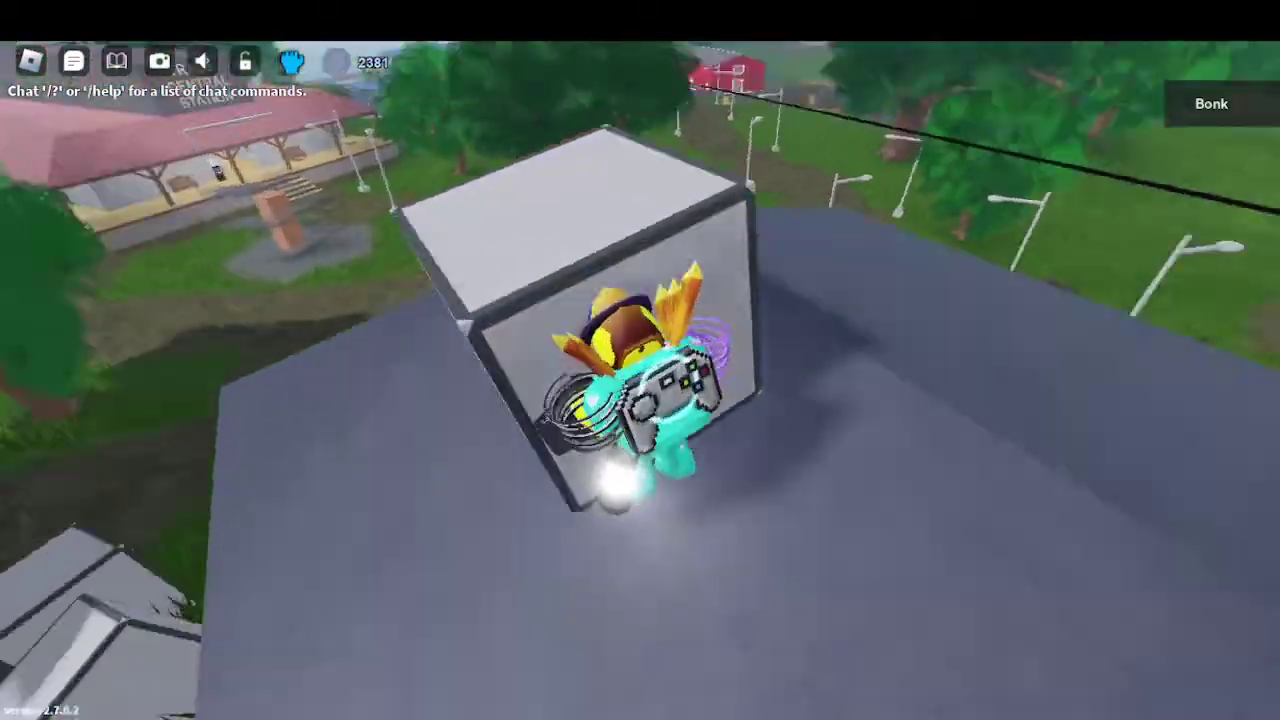
{"action": "key", "text": "w"}
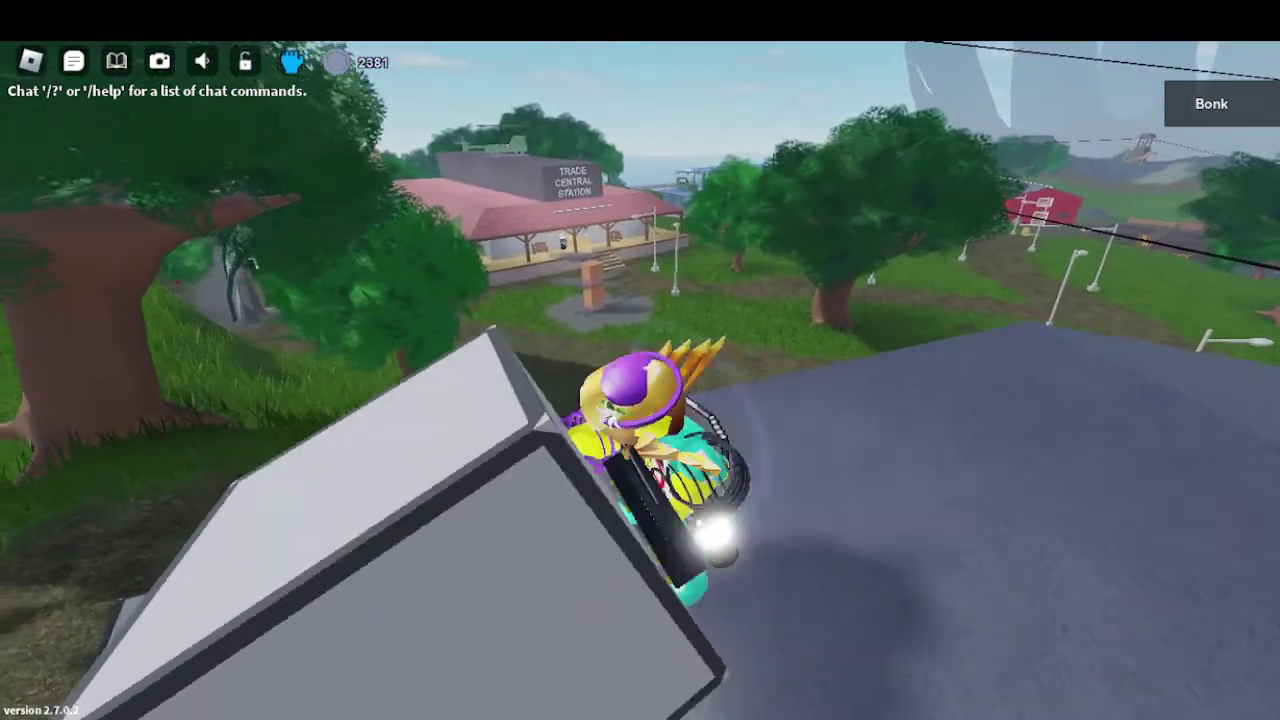
{"action": "scroll", "coordinate": [640, 360], "scroll_direction": "up", "scroll_amount": 5}
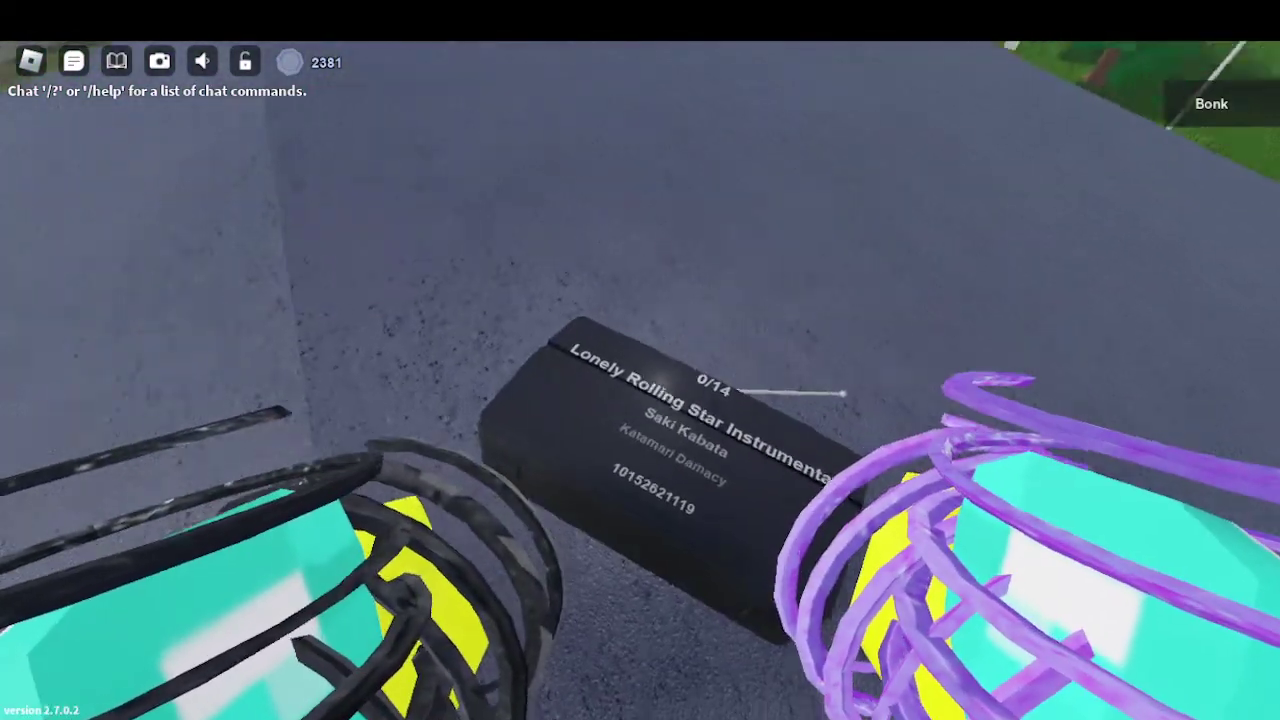
- Show off the held boombox playing 'Lonely Rolling Star Instrumental' on the rooftop
{"action": "left_click", "coordinate": [478, 565]}
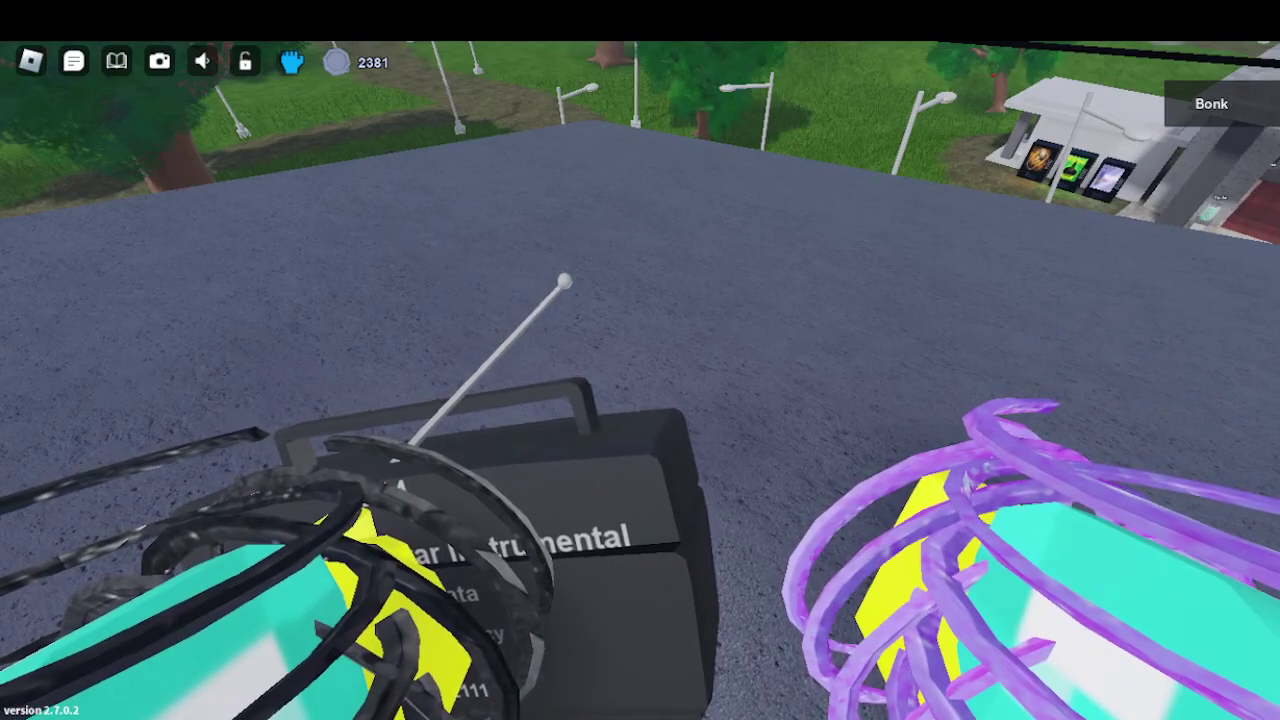
{"action": "scroll", "coordinate": [640, 360], "scroll_direction": "down", "scroll_amount": 5}
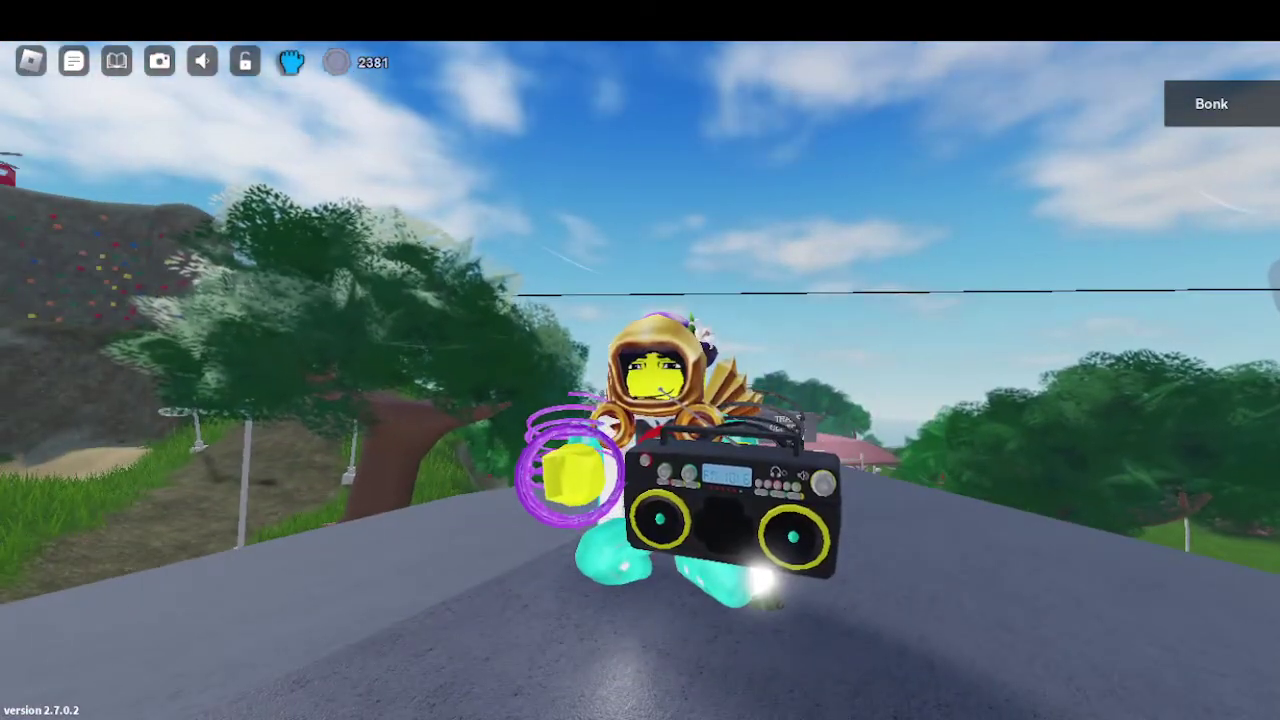
- Resume briefly, then reopen the escape menu to view the server's player list
{"action": "key", "text": "Escape"}
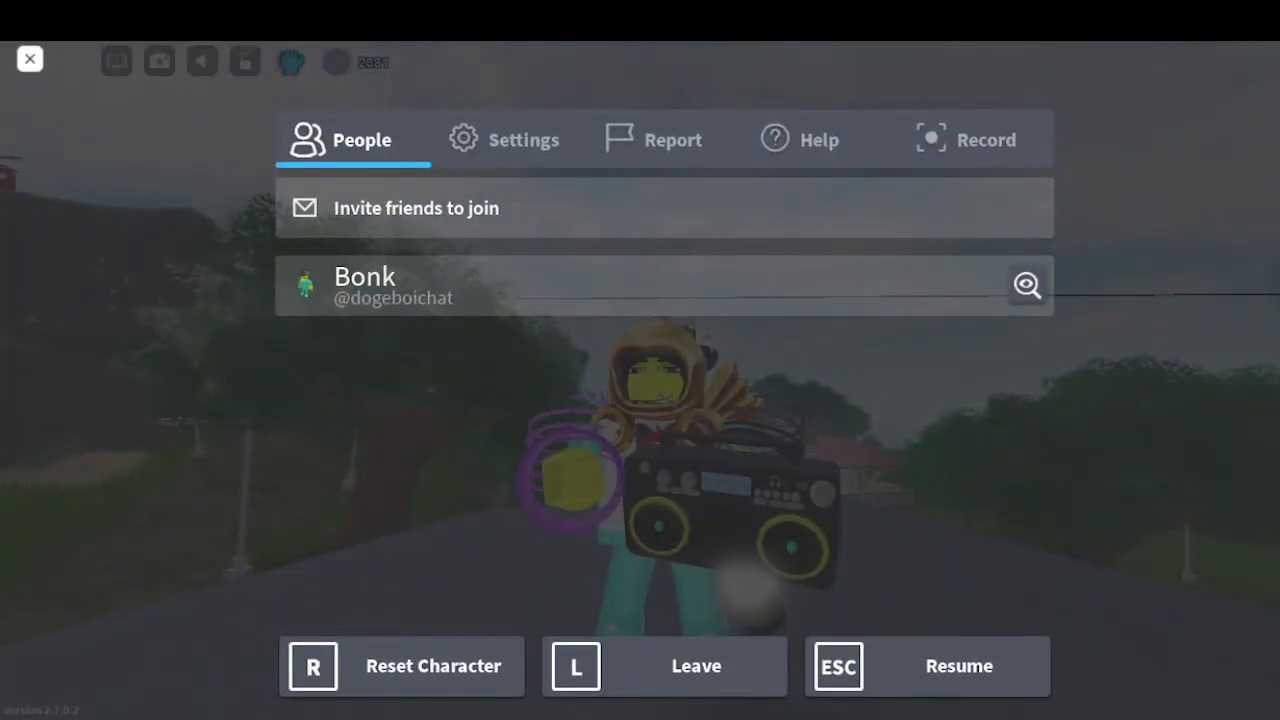
{"action": "left_click", "coordinate": [938, 692]}
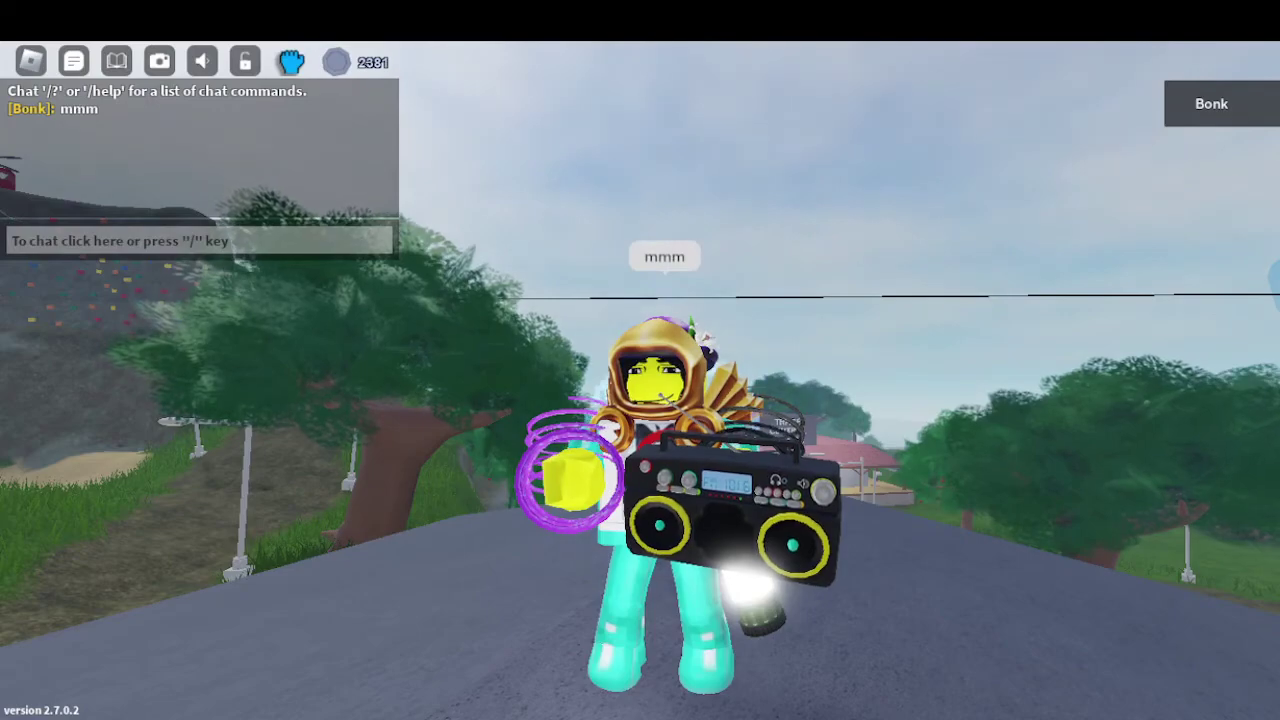
{"action": "key", "text": "Escape"}
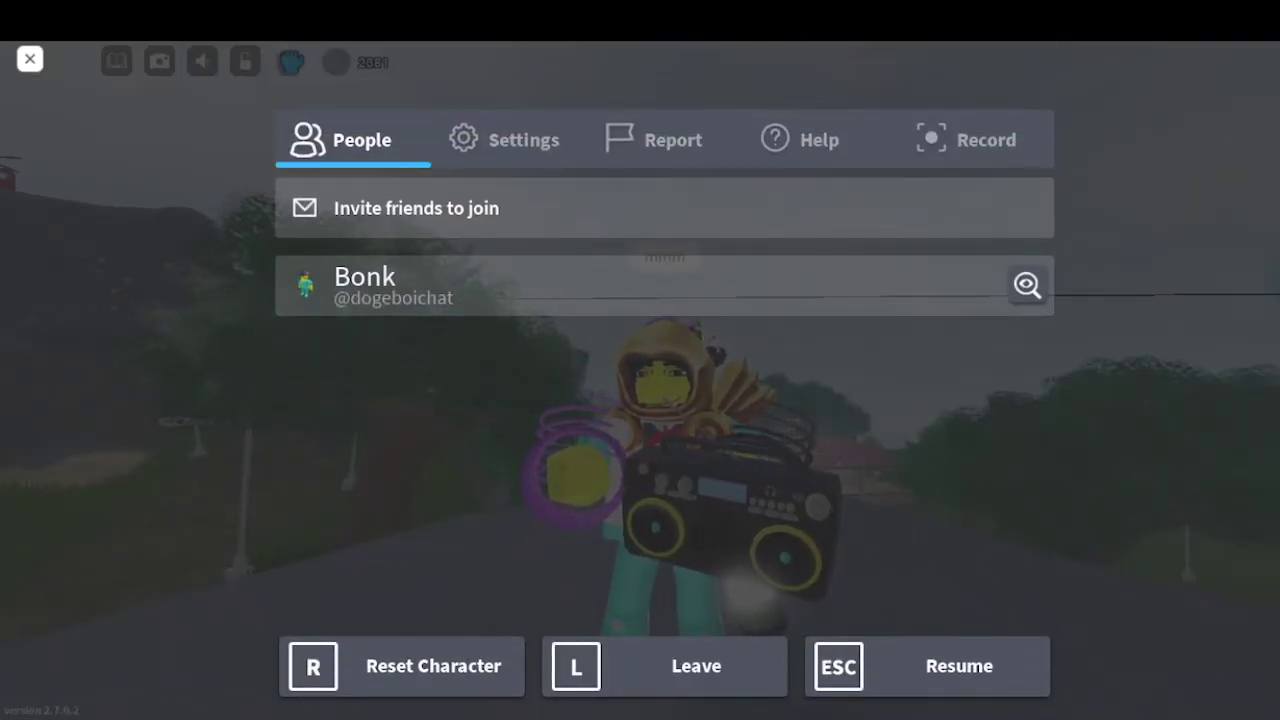
- Resume play and roam the park, then request to leave the experience with Esc and L
{"action": "left_click", "coordinate": [880, 680]}
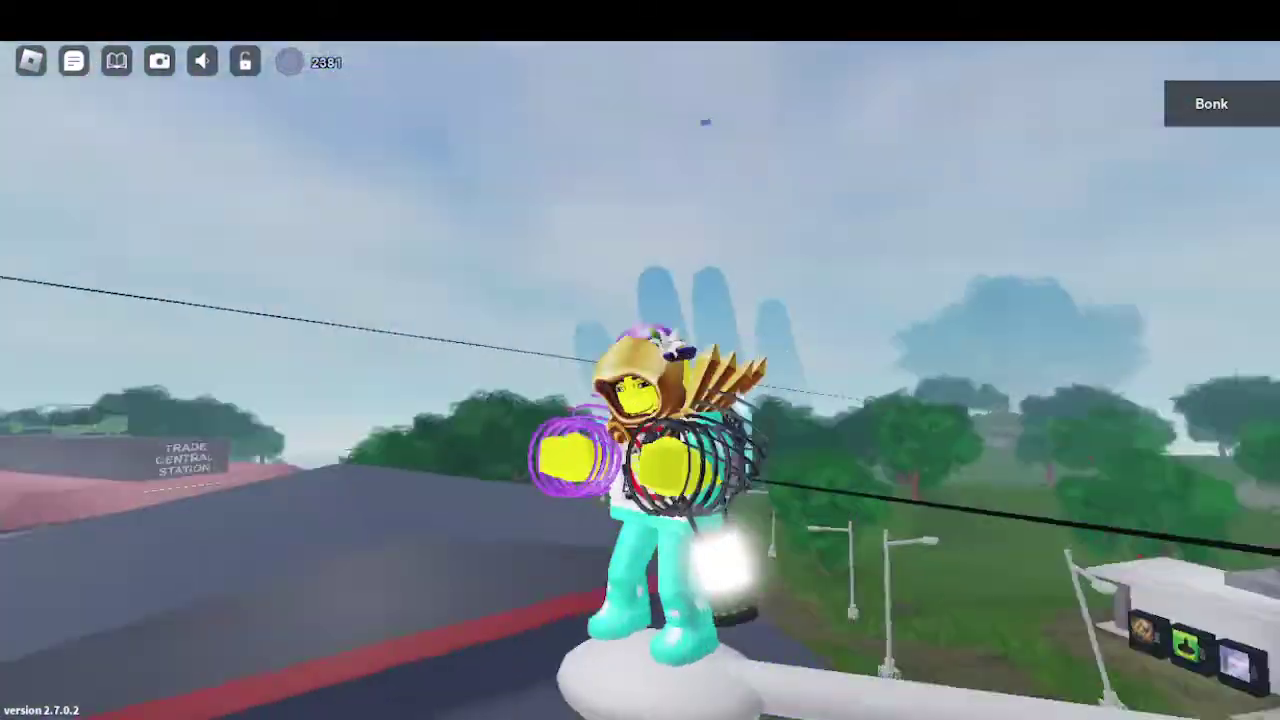
{"action": "key", "text": "Escape"}
{"action": "key", "text": "l"}
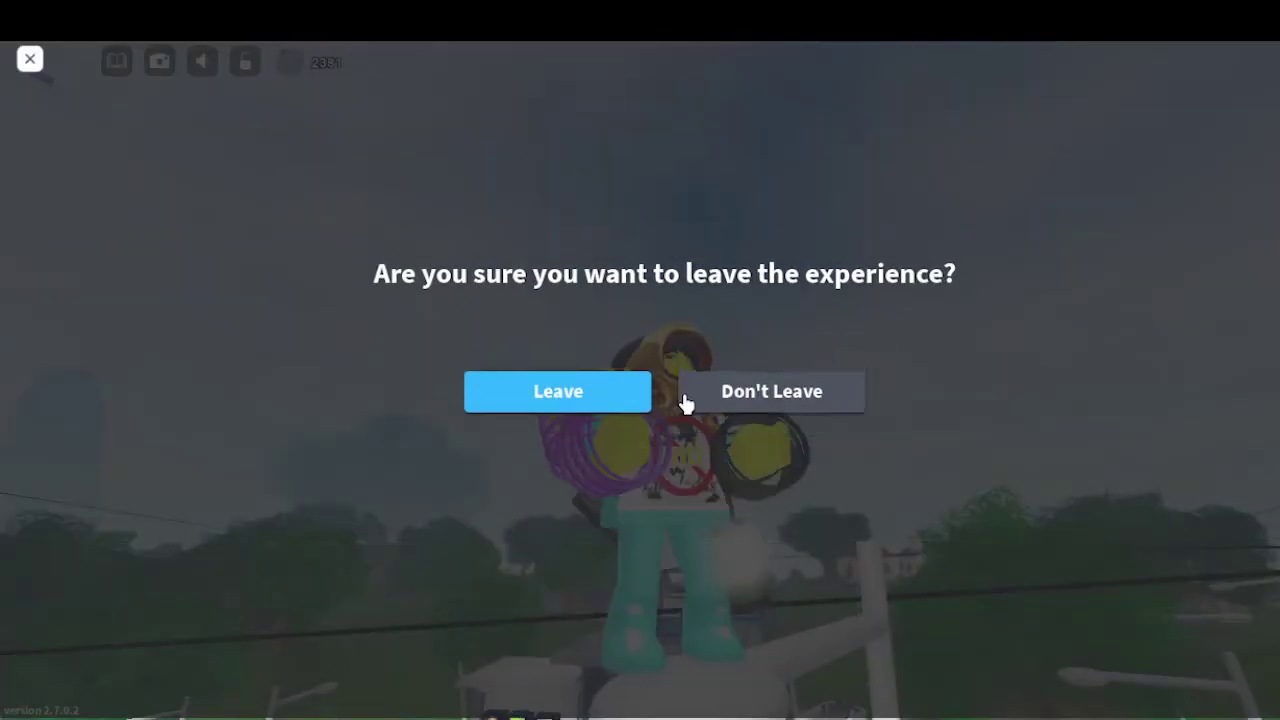